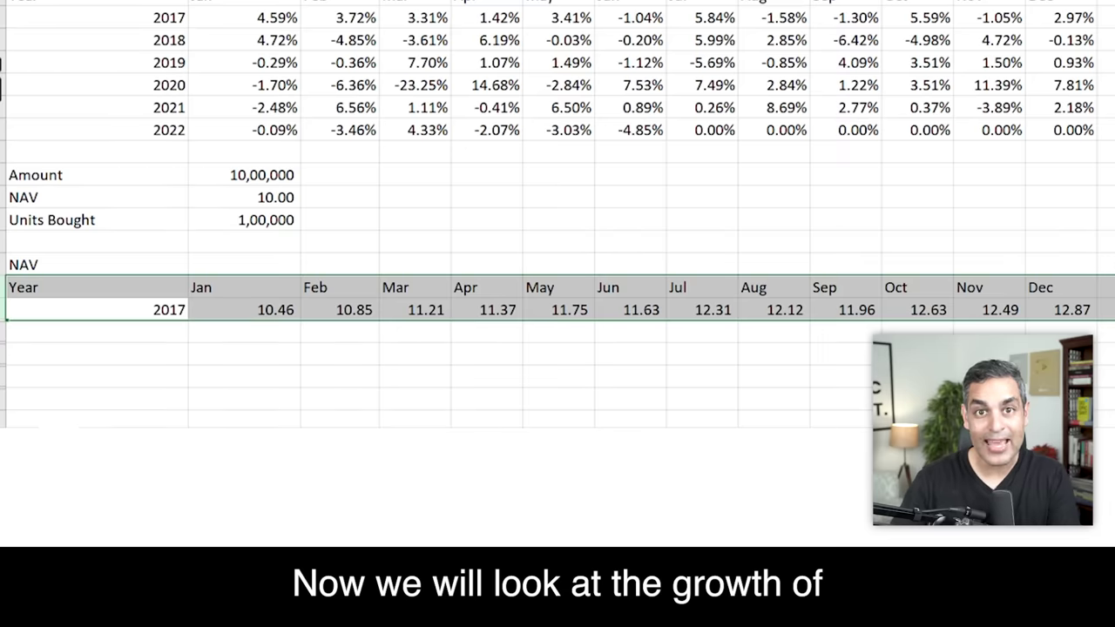
# Step: Compare the January 2017 NAV with that month's return and the starting NAV
pyautogui.click(273, 310)
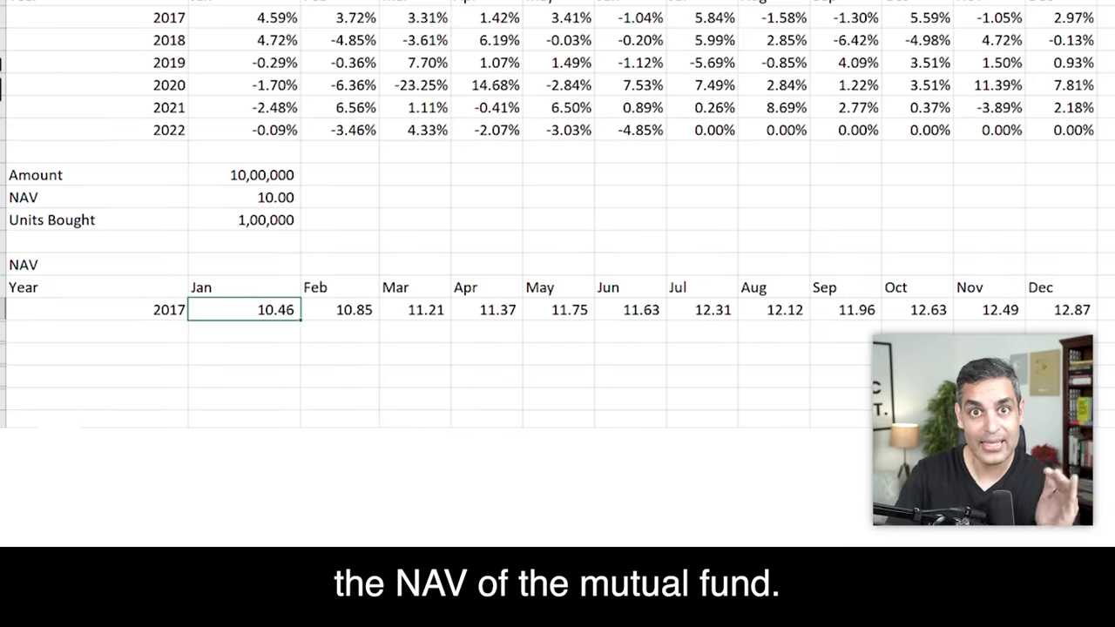
pyautogui.click(277, 18)
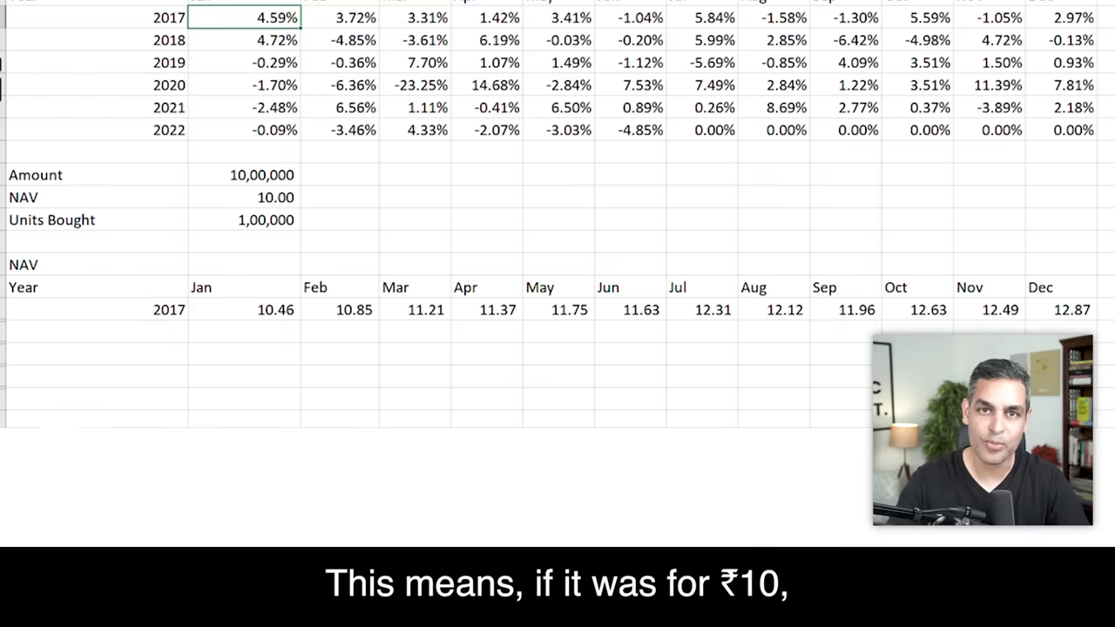
pyautogui.click(261, 197)
pyautogui.click(262, 17)
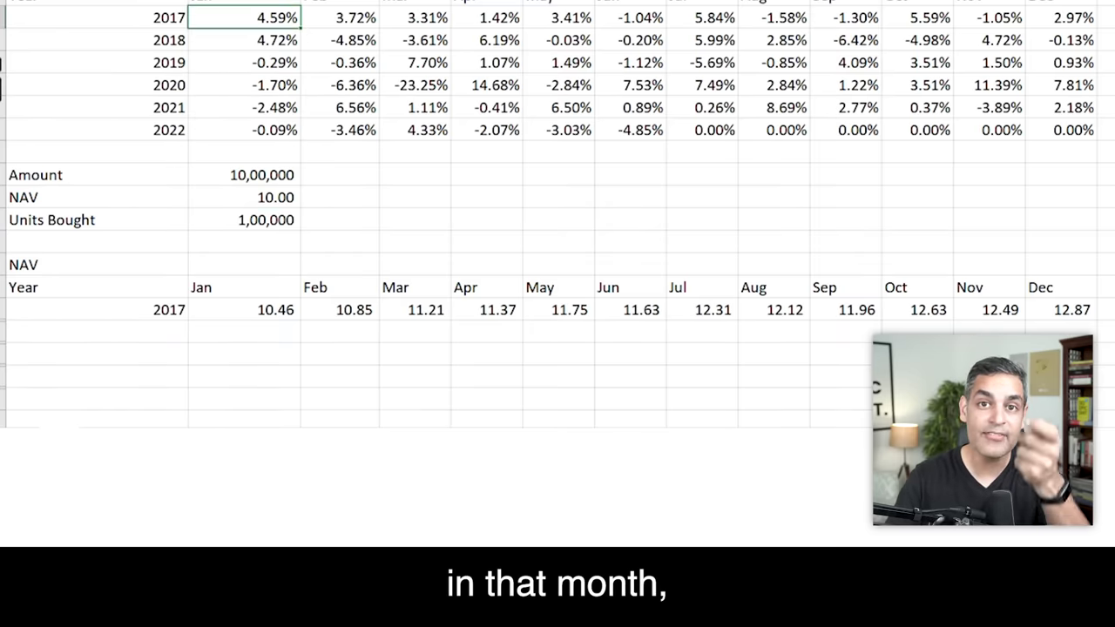
pyautogui.click(284, 312)
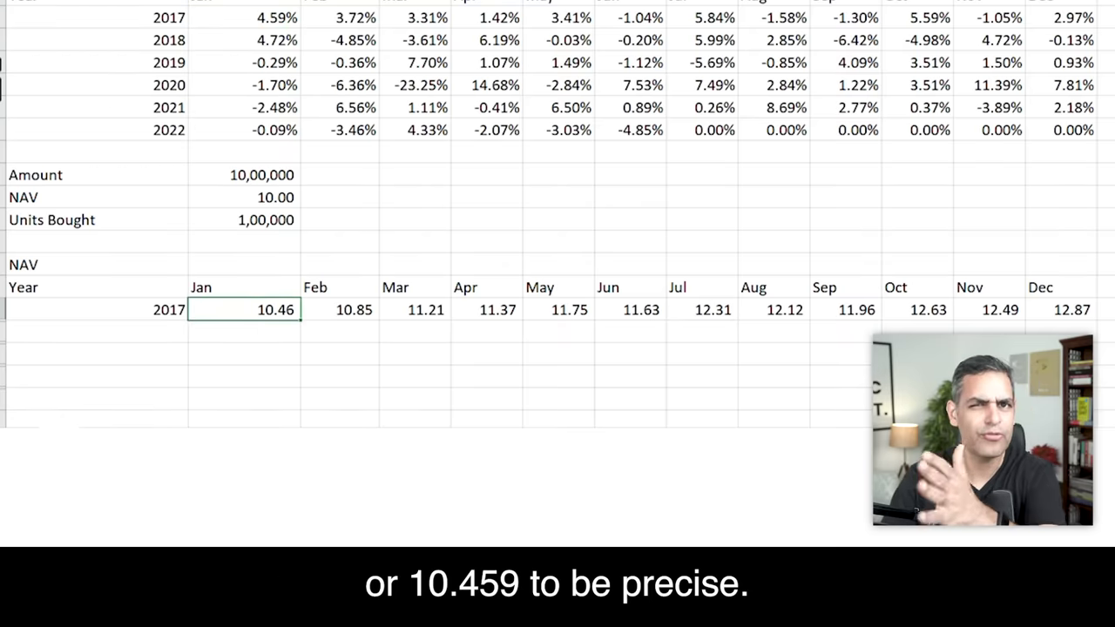
# Step: Review the 2017 NAVs from February to September and compare the July and August NAVs with their monthly returns
pyautogui.click(345, 309)
pyautogui.click(417, 310)
pyautogui.click(495, 314)
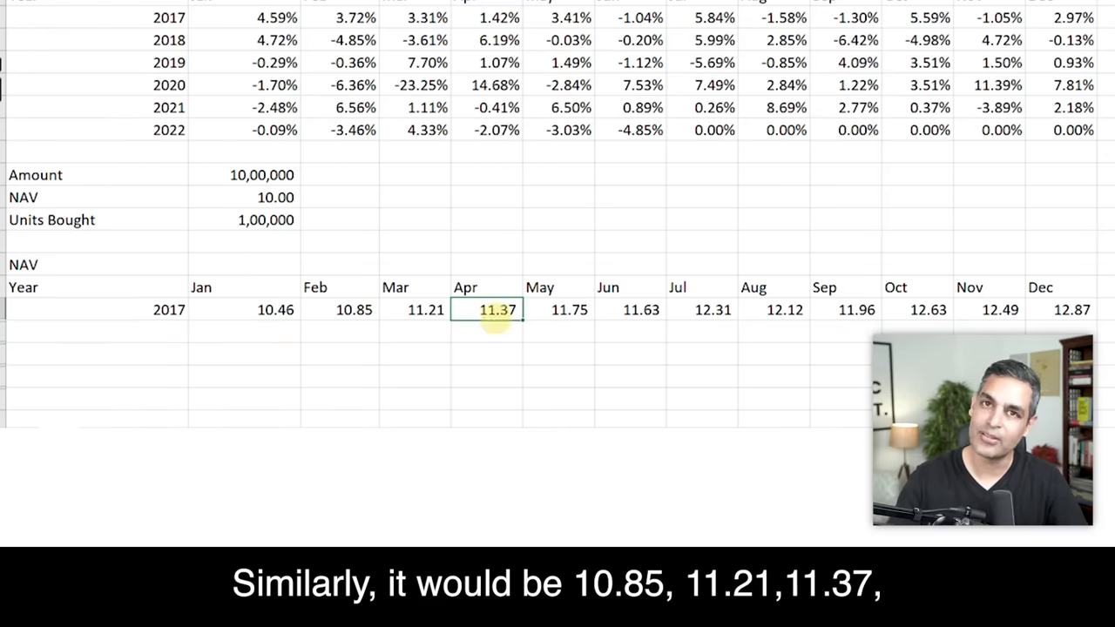
pyautogui.moveTo(496, 309); pyautogui.dragTo(849, 310)
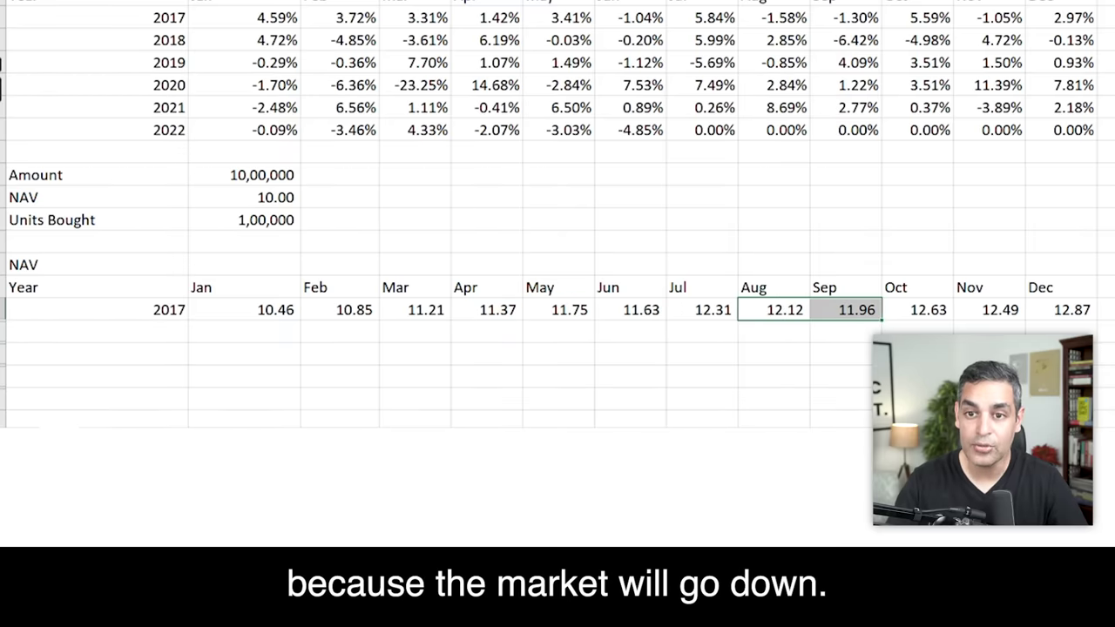
pyautogui.moveTo(717, 19); pyautogui.dragTo(767, 18)
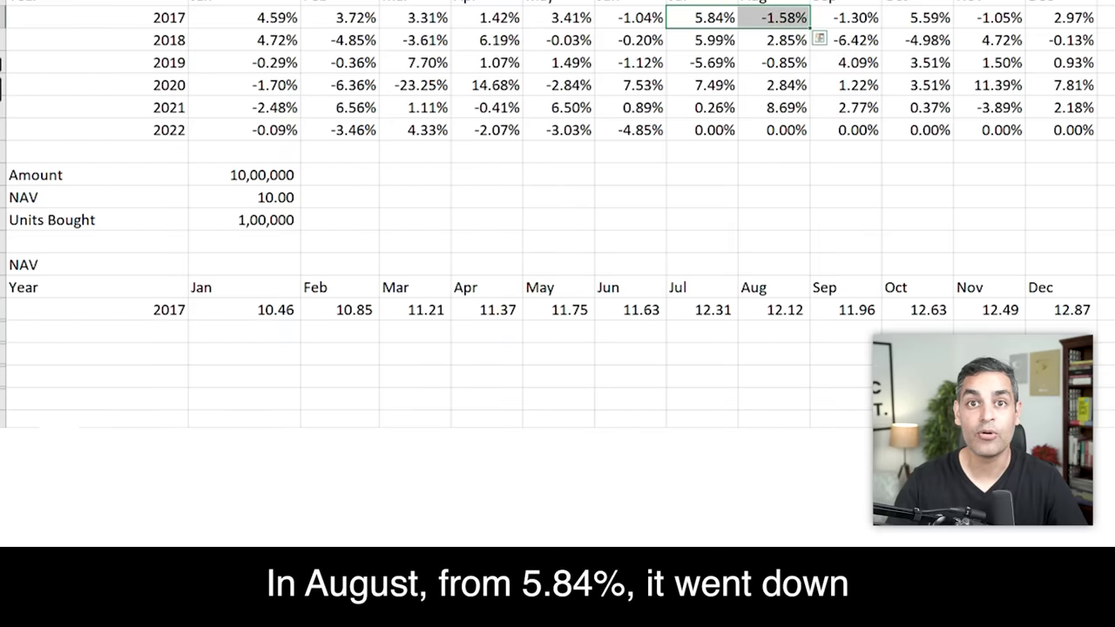
pyautogui.click(721, 19)
pyautogui.click(773, 18)
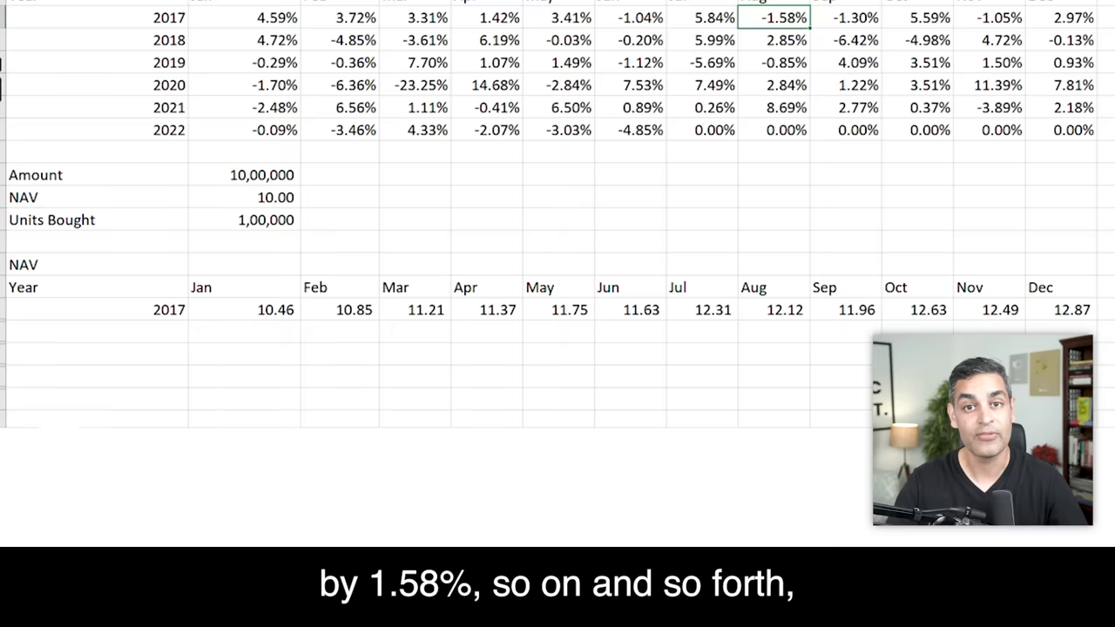
pyautogui.moveTo(707, 309); pyautogui.dragTo(777, 310)
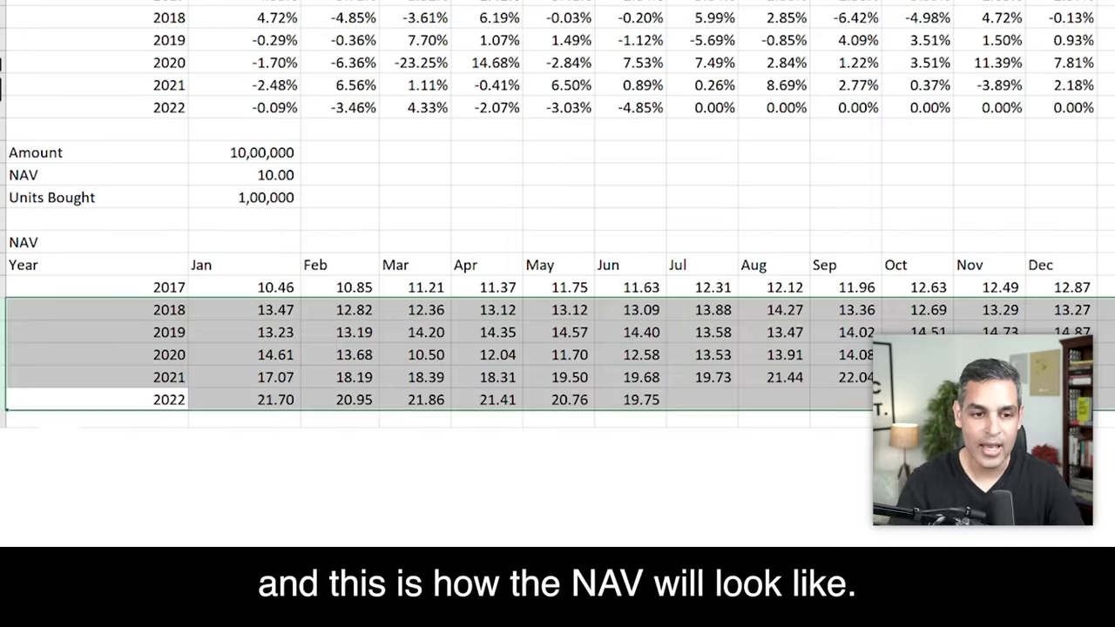
# Step: Examine the full monthly NAV table from January 2017 through June 2022
pyautogui.scroll(-1, 557, 214)
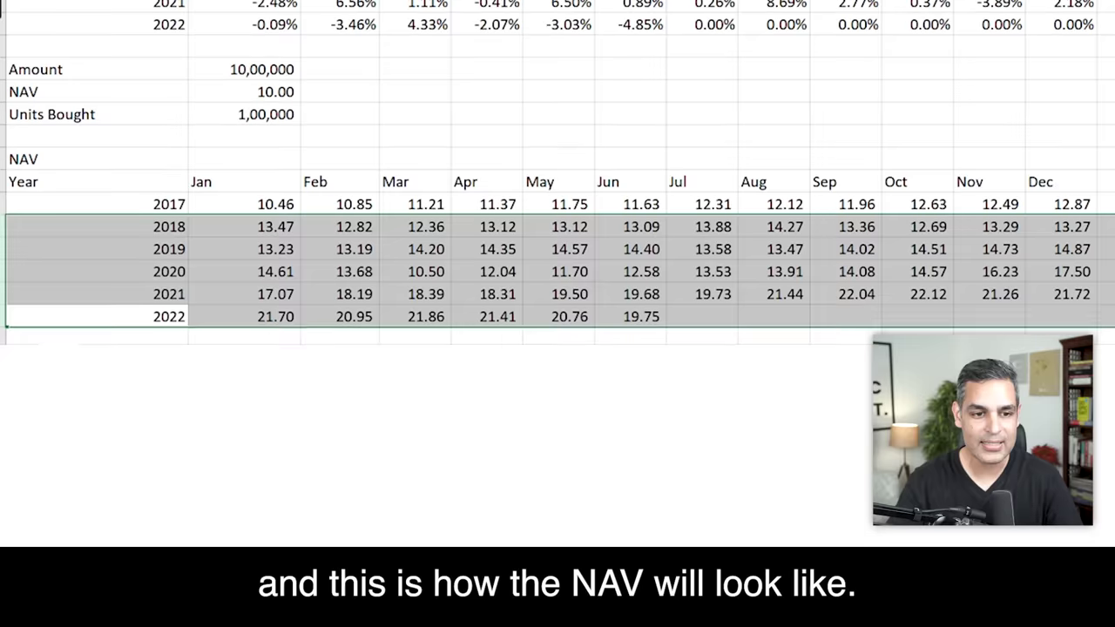
pyautogui.click(324, 253)
pyautogui.moveTo(261, 206); pyautogui.dragTo(1102, 319)
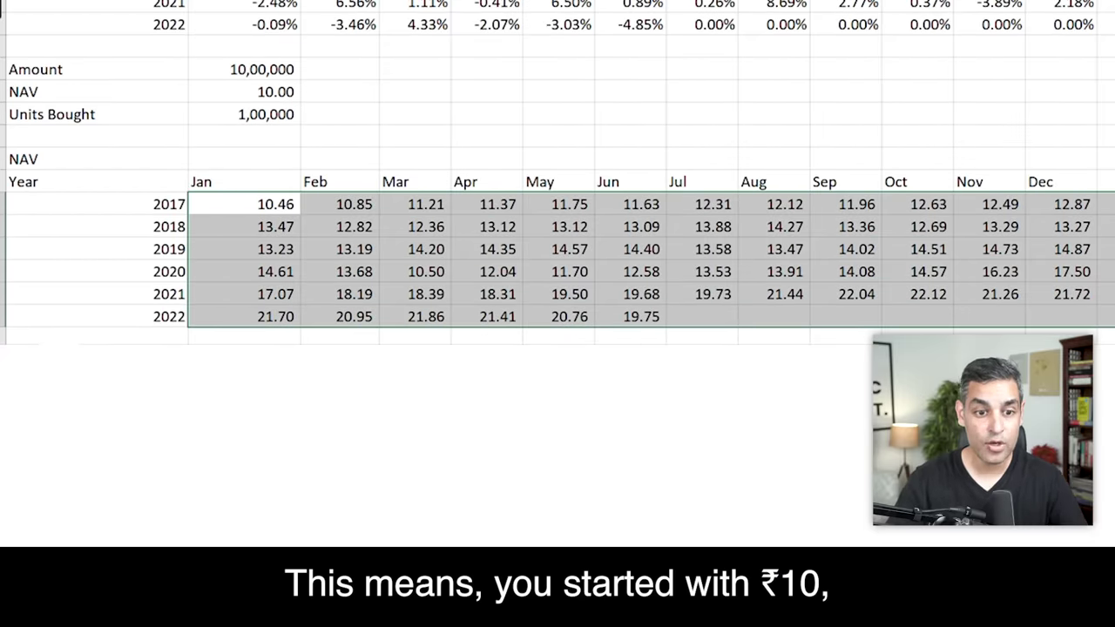
pyautogui.moveTo(1101, 318); pyautogui.dragTo(277, 207)
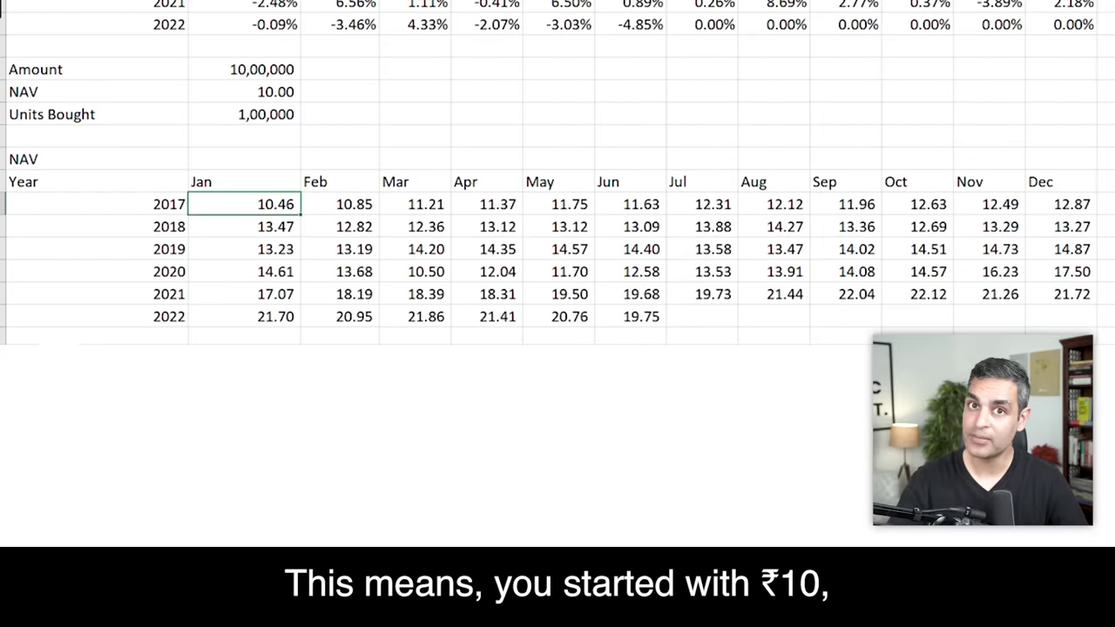
pyautogui.click(645, 320)
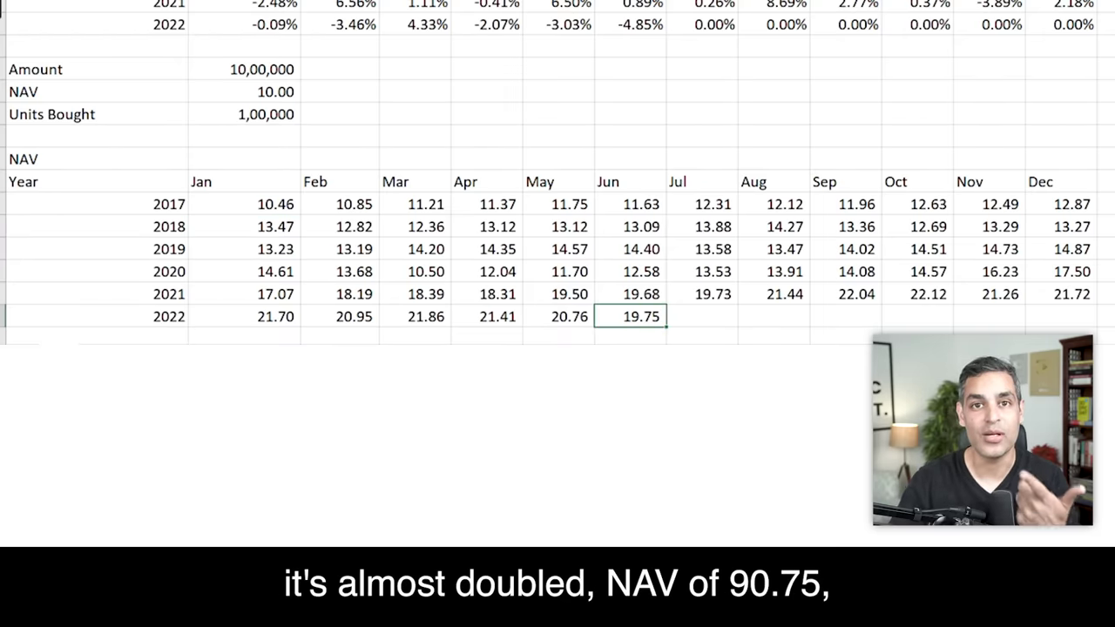
# Step: Inspect the formula for units sold in January 2017, which references the monthly income needed and that month's NAV
pyautogui.scroll(-3, 558, 175)
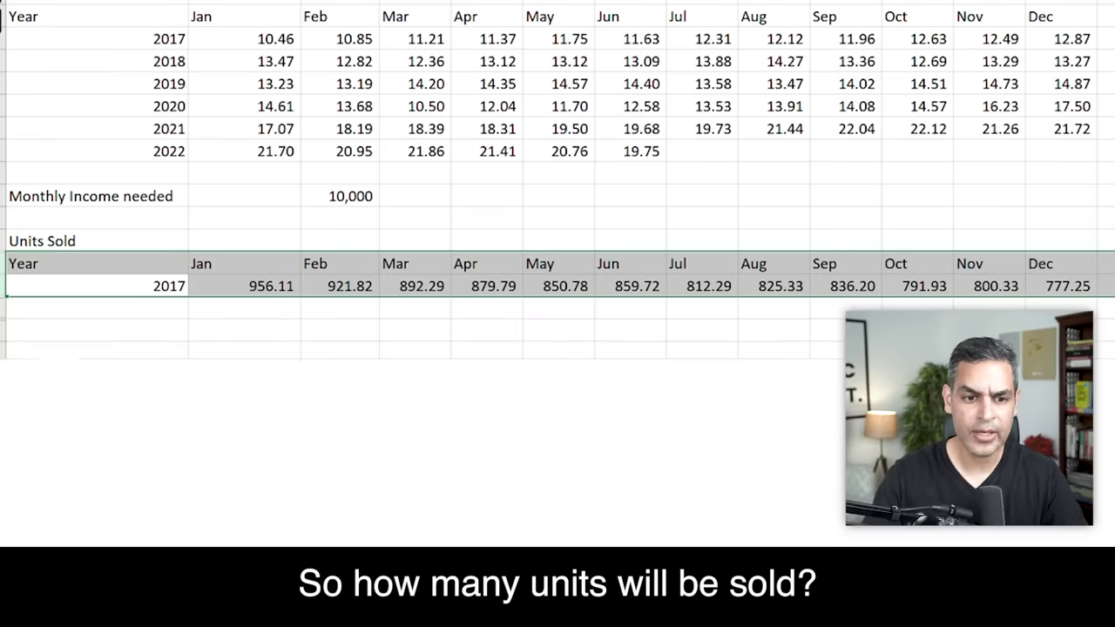
pyautogui.click(244, 285)
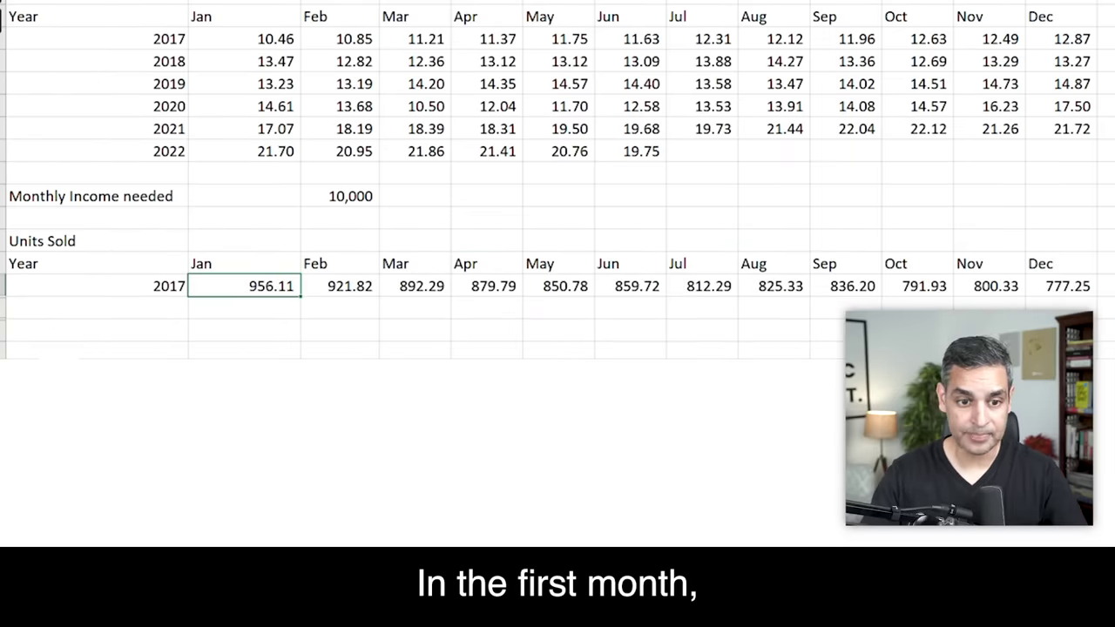
pyautogui.click(260, 40)
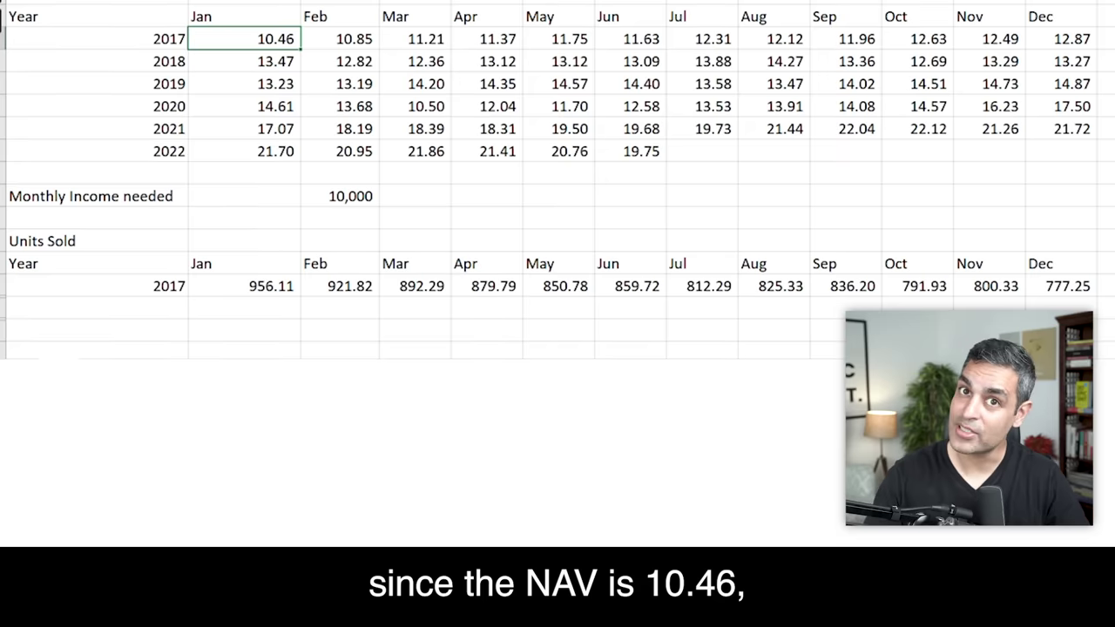
pyautogui.click(244, 286)
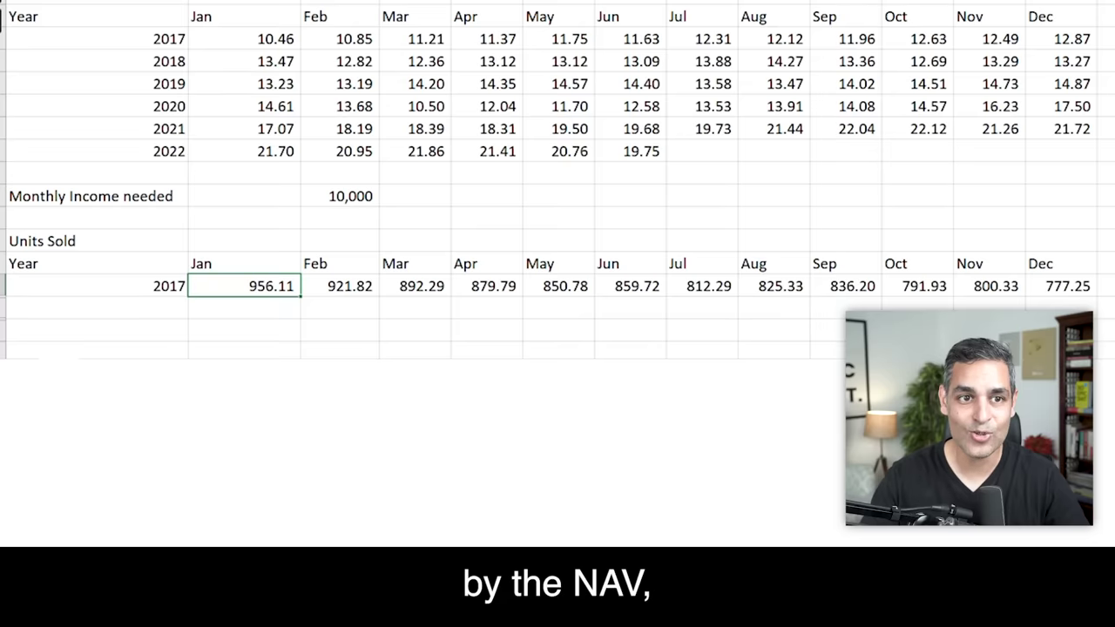
pyautogui.press('F2')
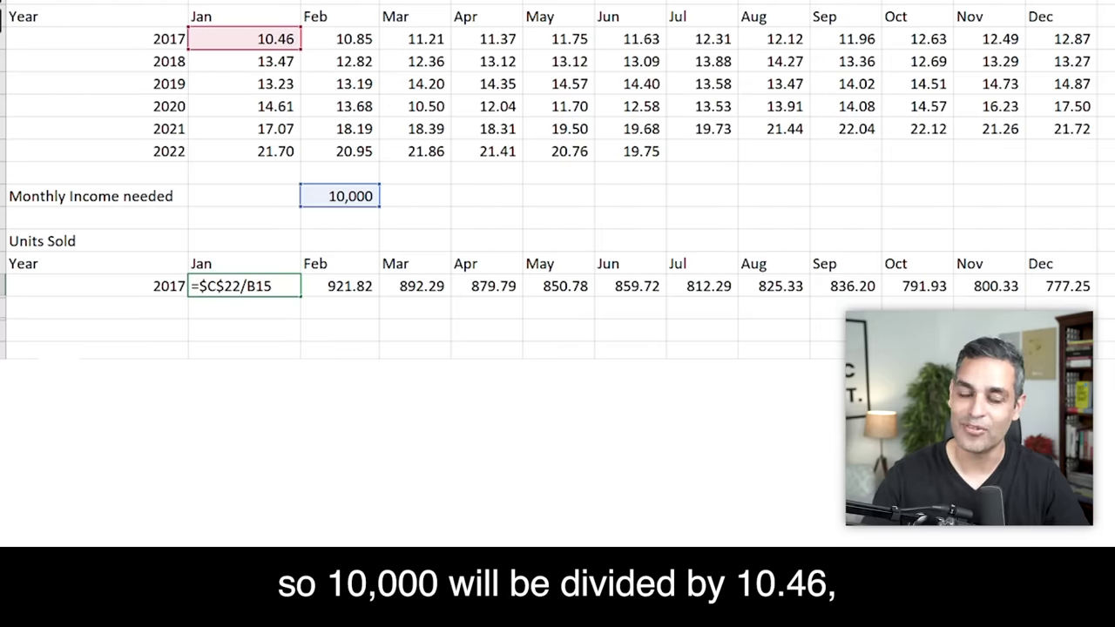
pyautogui.press('Escape')
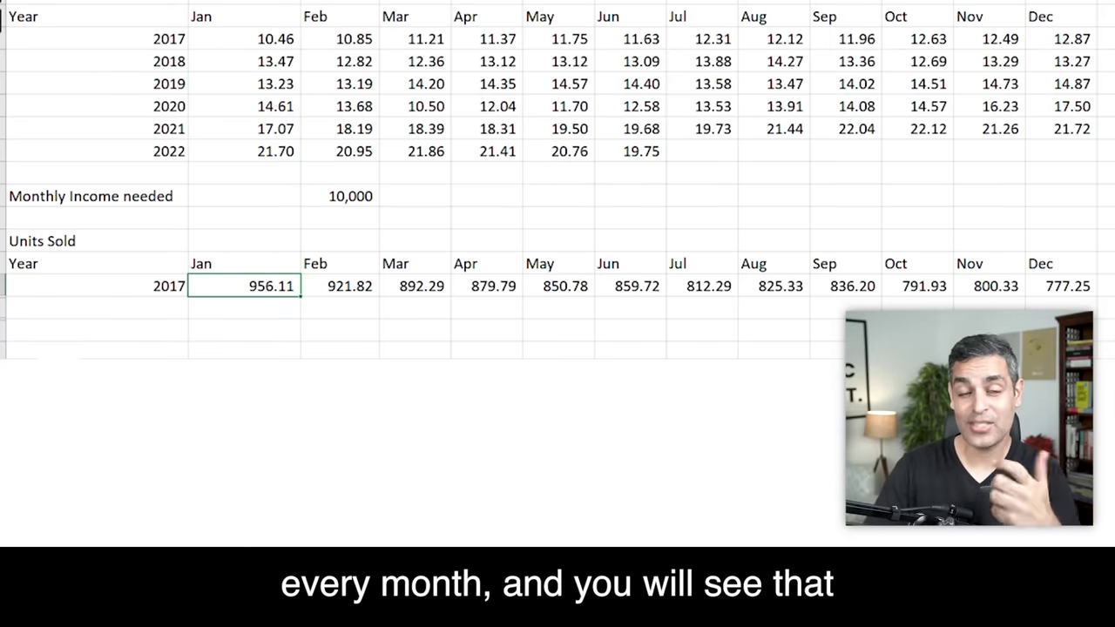
# Step: Reveal the 2018 to 2022 rows of the Units Sold table and the Total Units sold row below it
pyautogui.hotkey('ctrl', 'z')
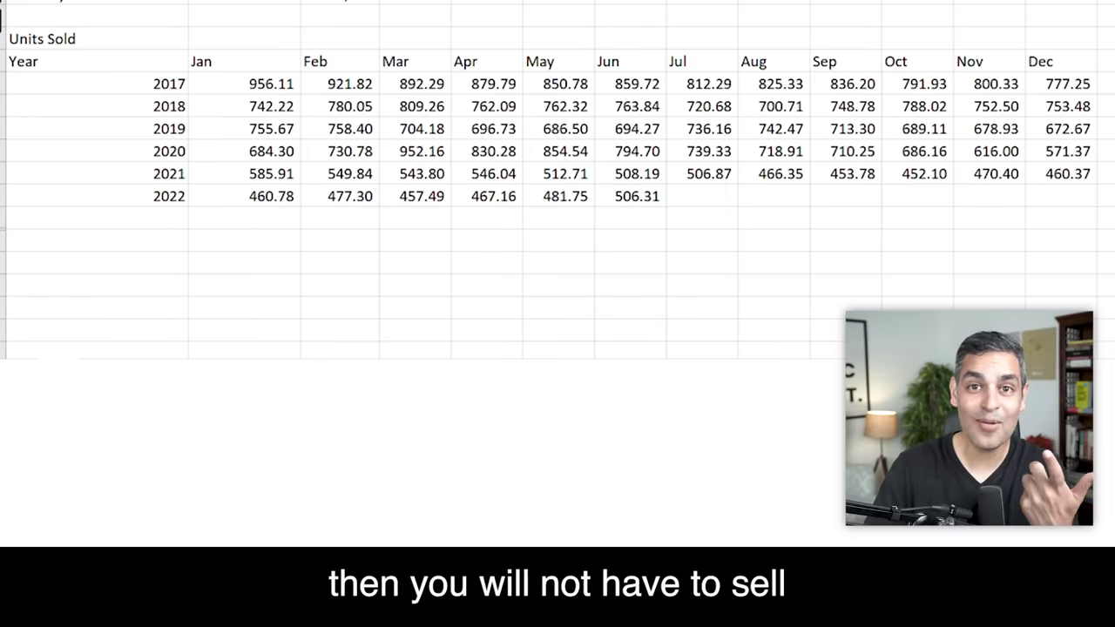
pyautogui.click(629, 196)
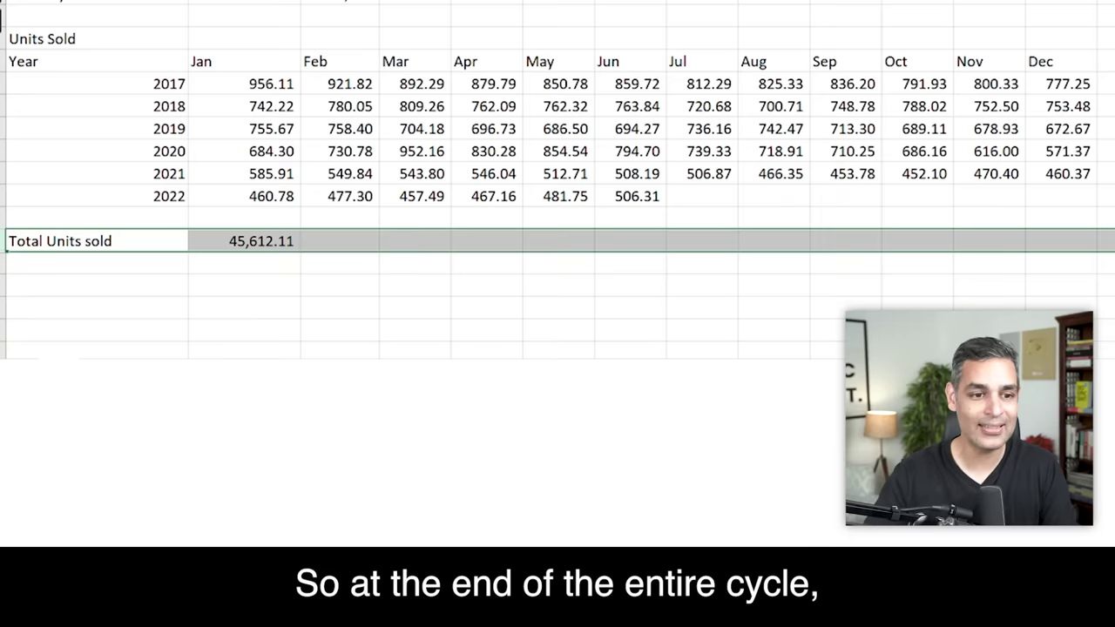
pyautogui.click(261, 240)
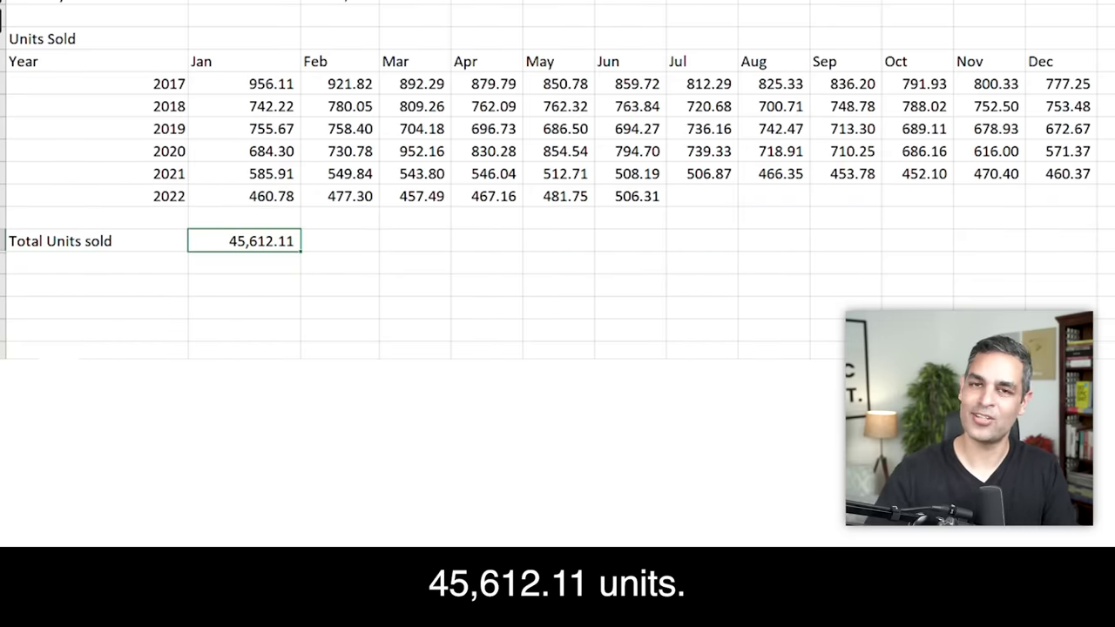
# Step: Check the number of units bought and compare it with the total units sold and units left
pyautogui.scroll(4, 558, 174)
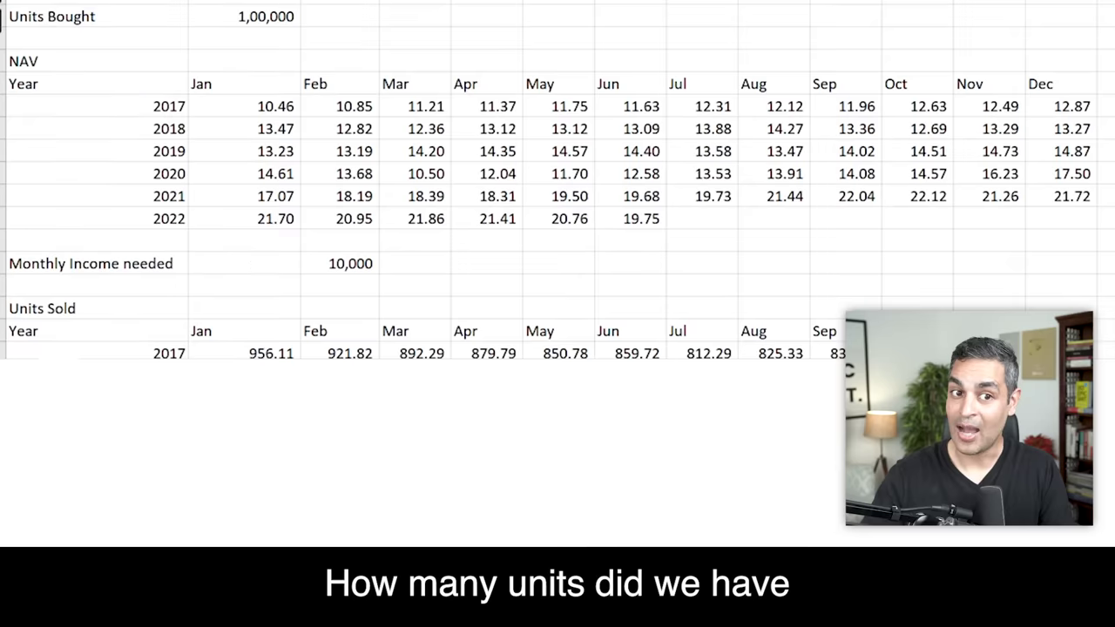
pyautogui.click(266, 13)
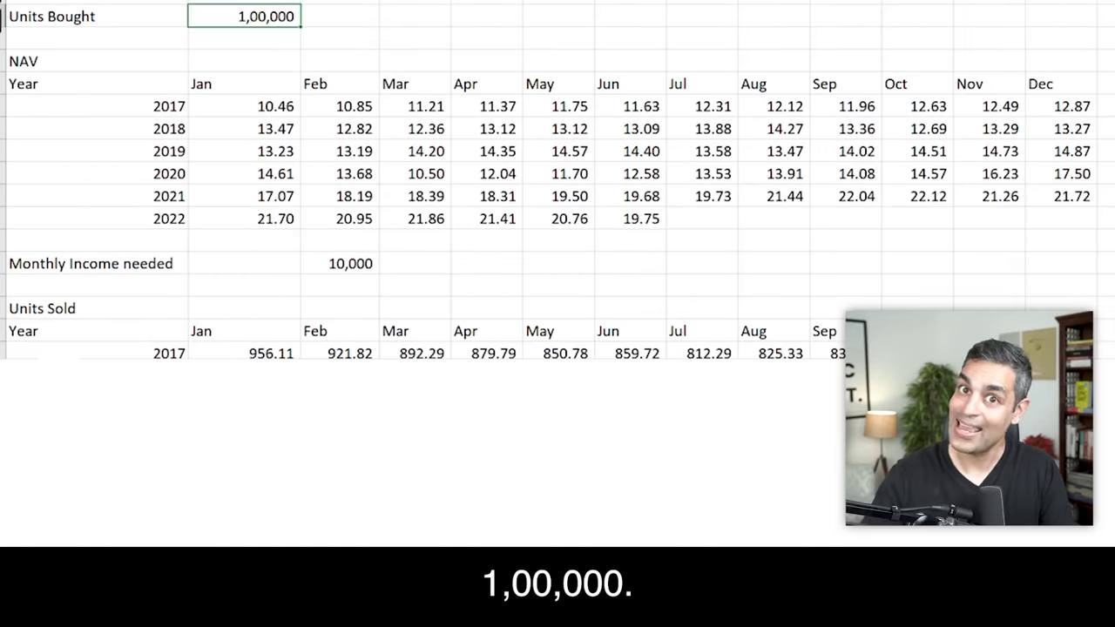
pyautogui.scroll(-4, 266, 12)
pyautogui.scroll(1, 267, 13)
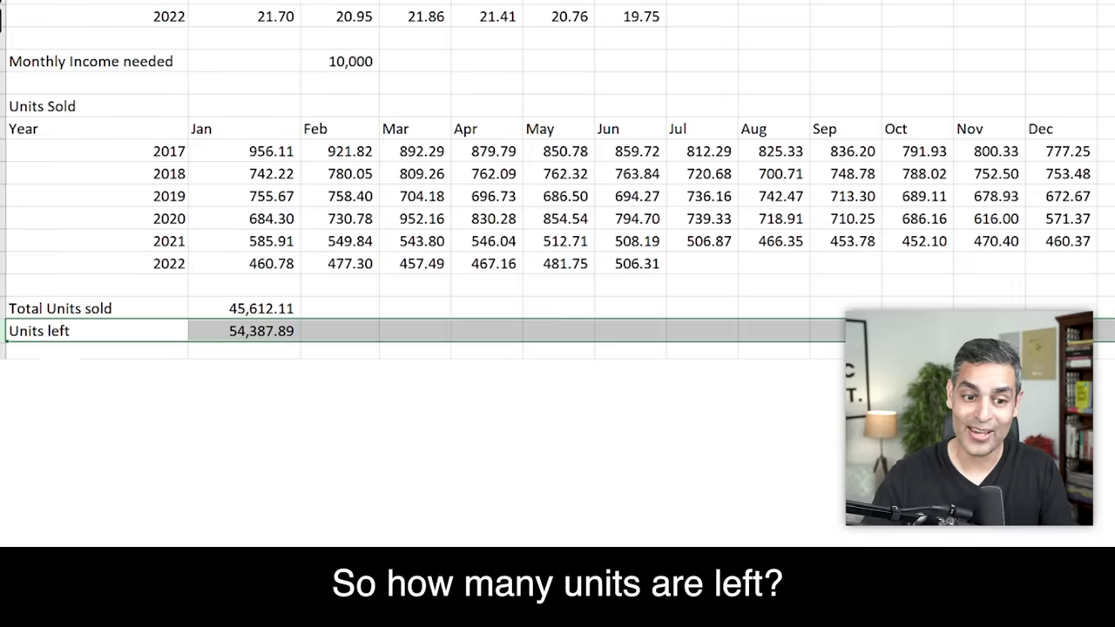
# Step: Inspect the Value of units formula =B34*G20 and the units left and June 2022 NAV cells it references
pyautogui.scroll(-1, 557, 174)
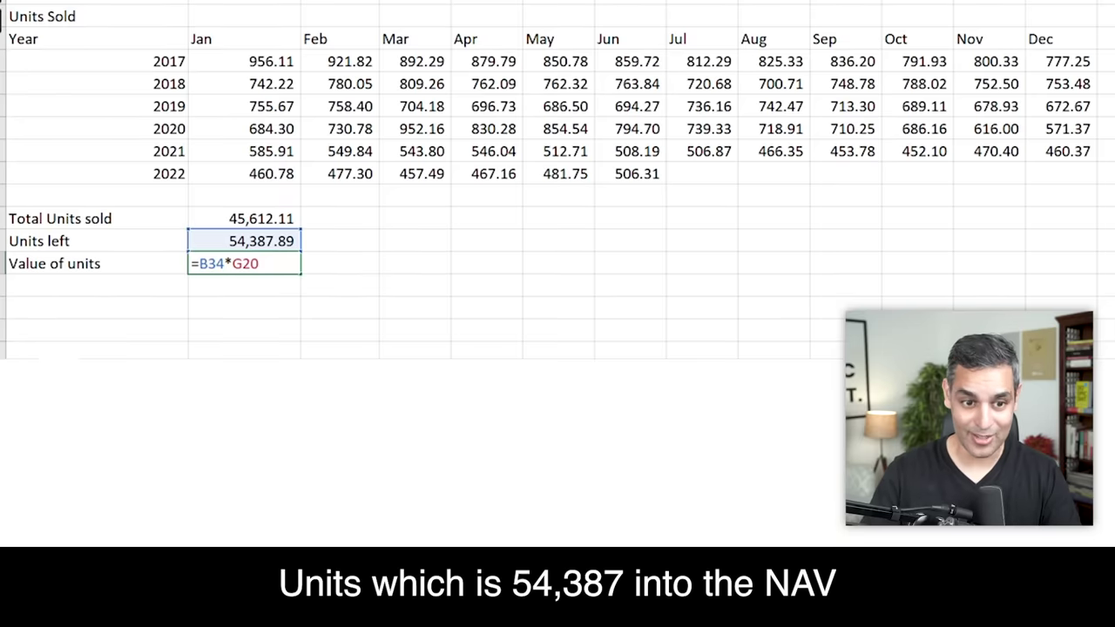
pyautogui.scroll(2, 557, 179)
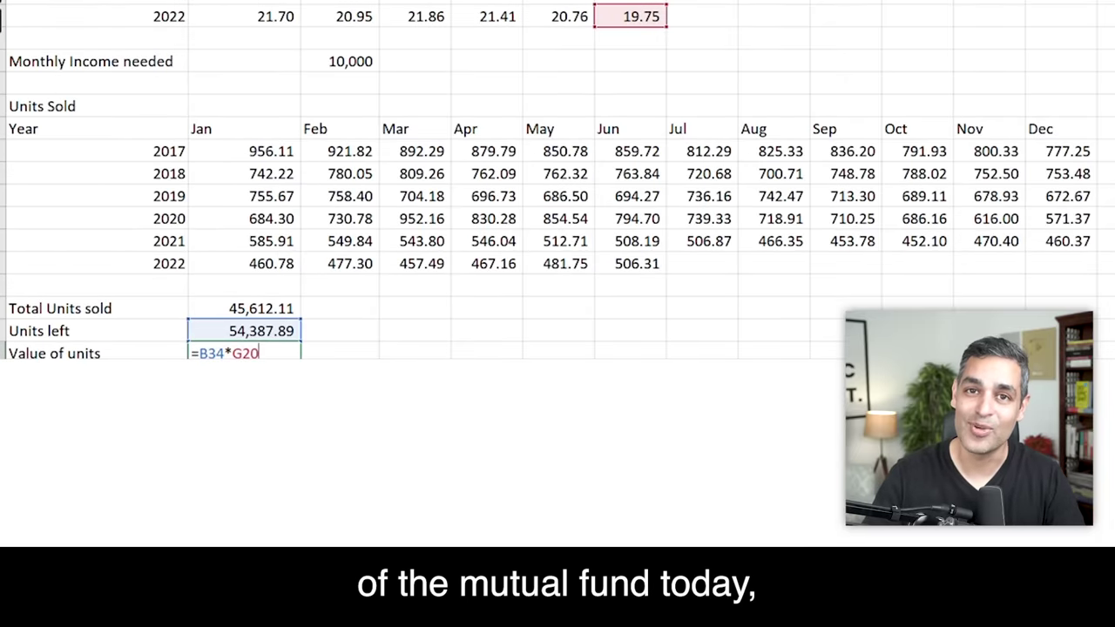
pyautogui.hotkey('ctrl', 'Return')
pyautogui.scroll(-2, 558, 174)
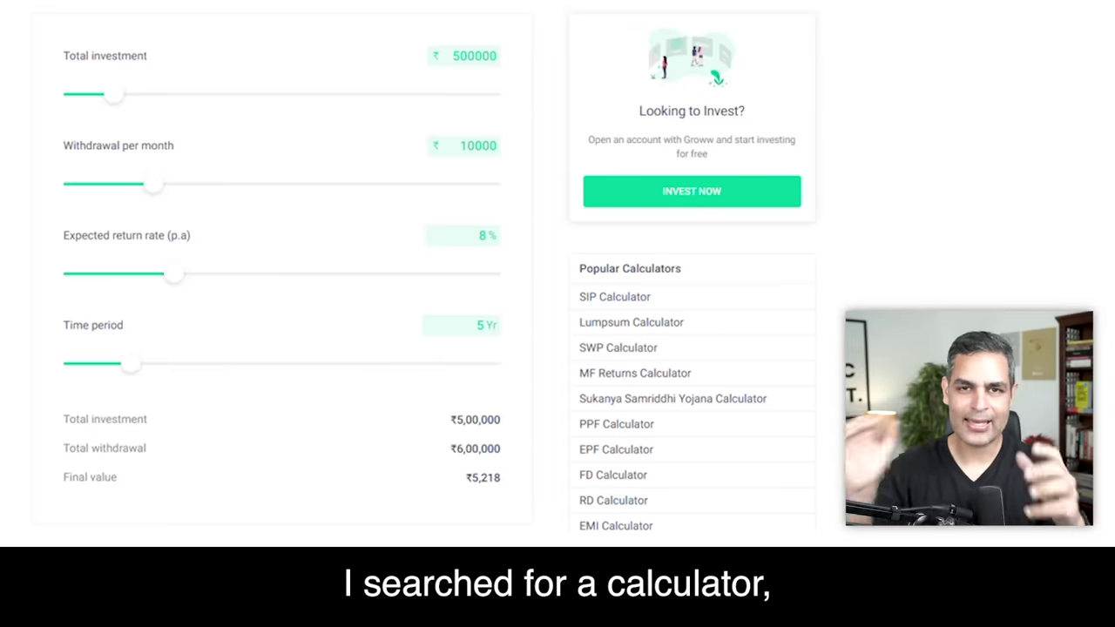
# Step: In Groww's SWP calculator, set the total investment to ₹2000000 and the withdrawal per month to ₹20000
pyautogui.scroll(1, 423, 272)
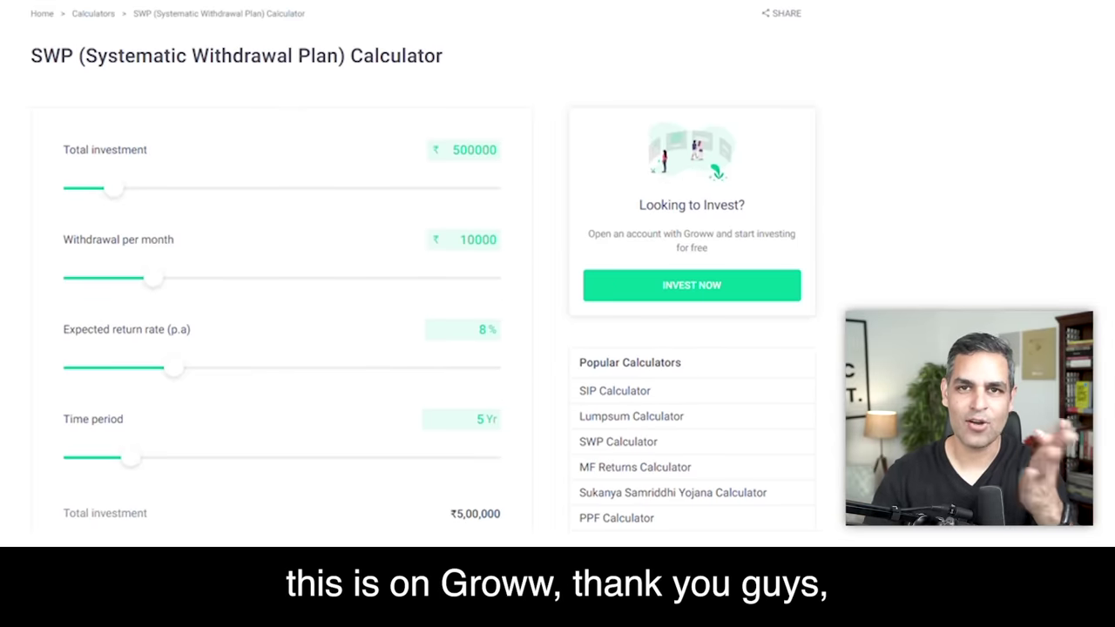
pyautogui.scroll(-1, 424, 268)
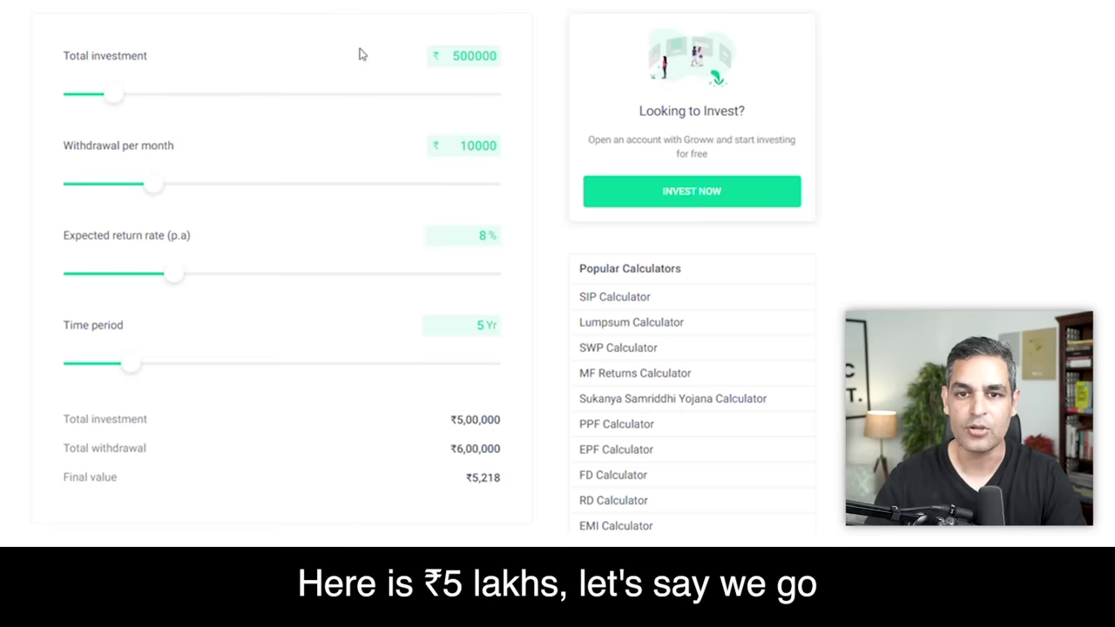
pyautogui.moveTo(119, 97); pyautogui.dragTo(240, 101)
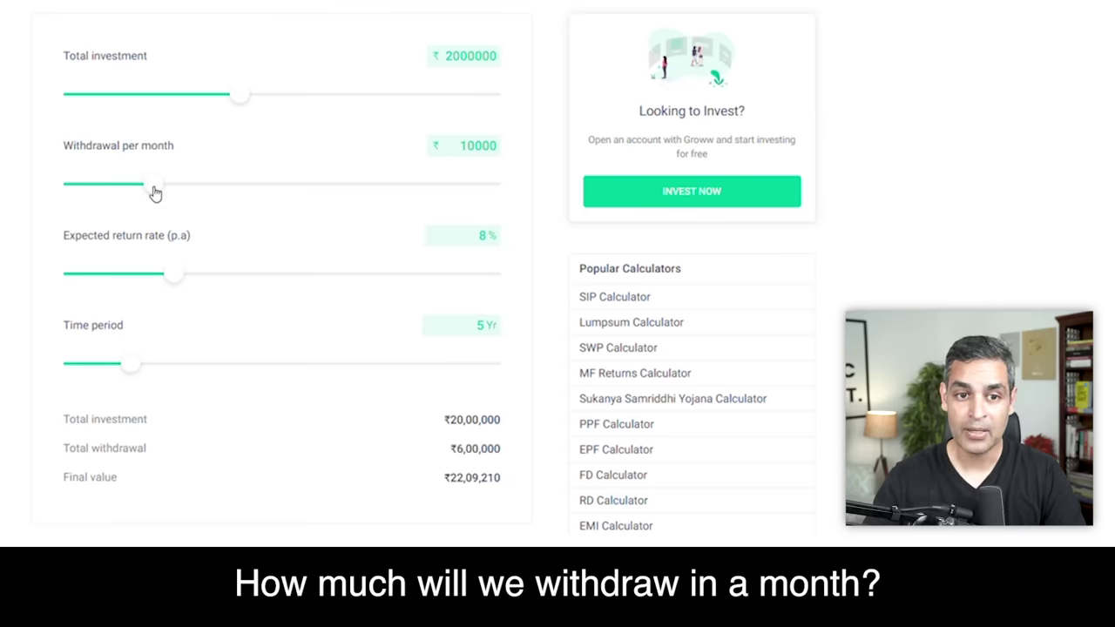
pyautogui.moveTo(155, 194); pyautogui.dragTo(241, 198)
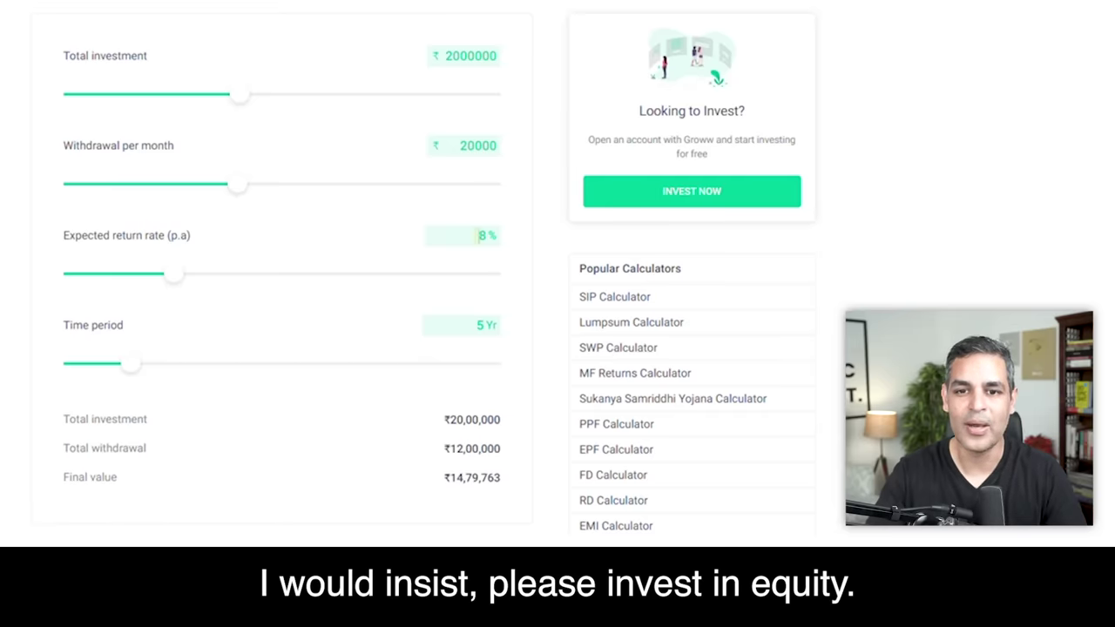
# Step: Set the expected return rate to 11% and try a time period of 20 years before setting it to 15 years
pyautogui.press('Delete')
pyautogui.write('11')
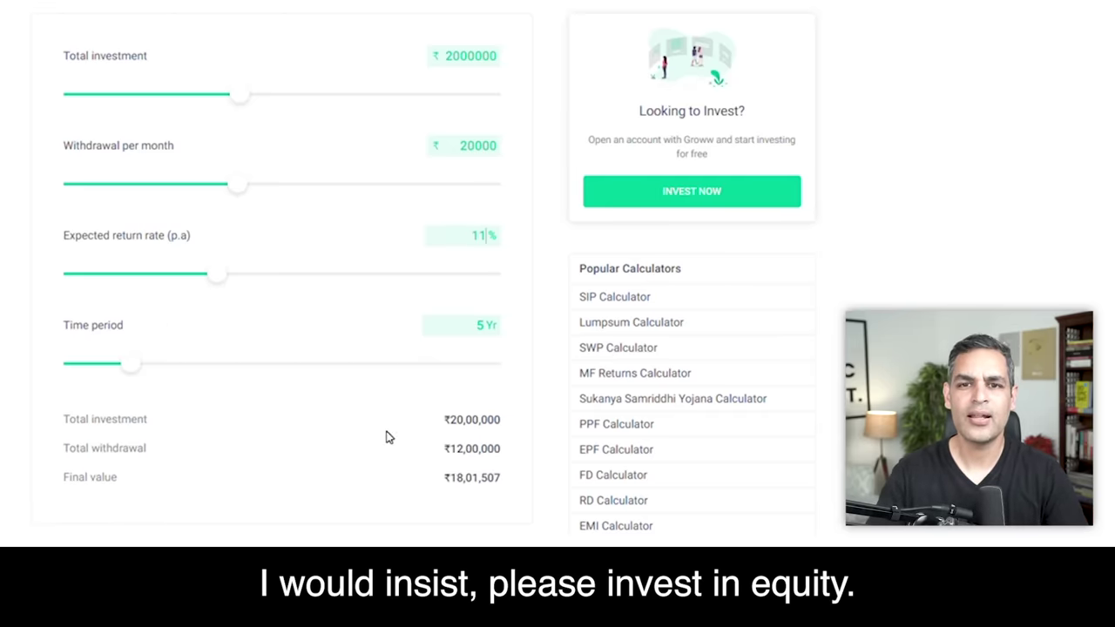
pyautogui.moveTo(135, 372); pyautogui.dragTo(346, 369)
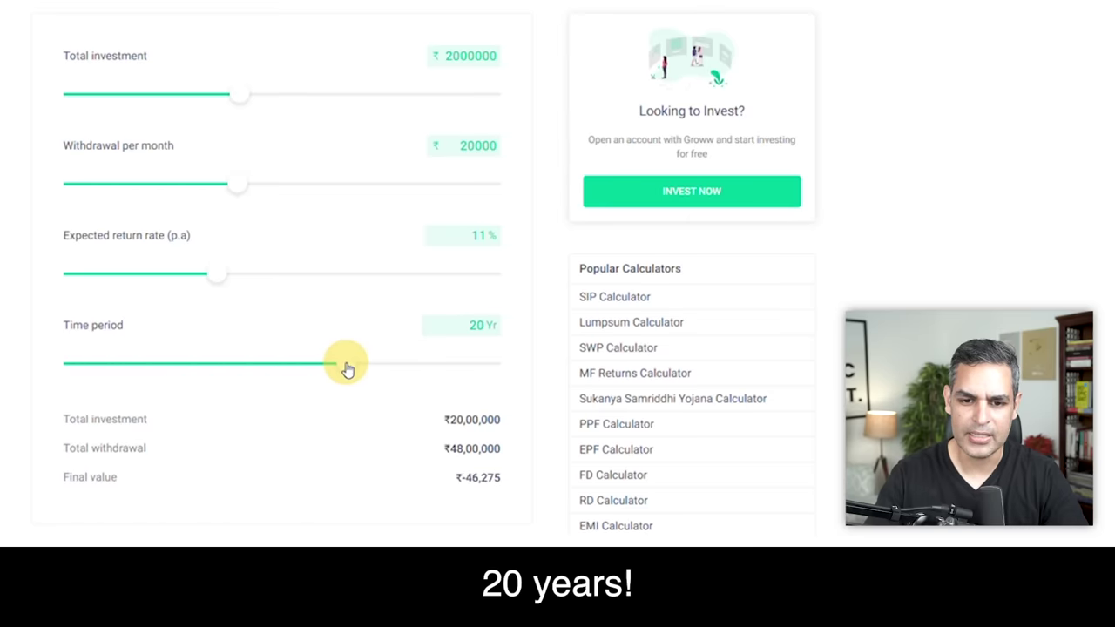
pyautogui.moveTo(346, 368); pyautogui.dragTo(279, 363)
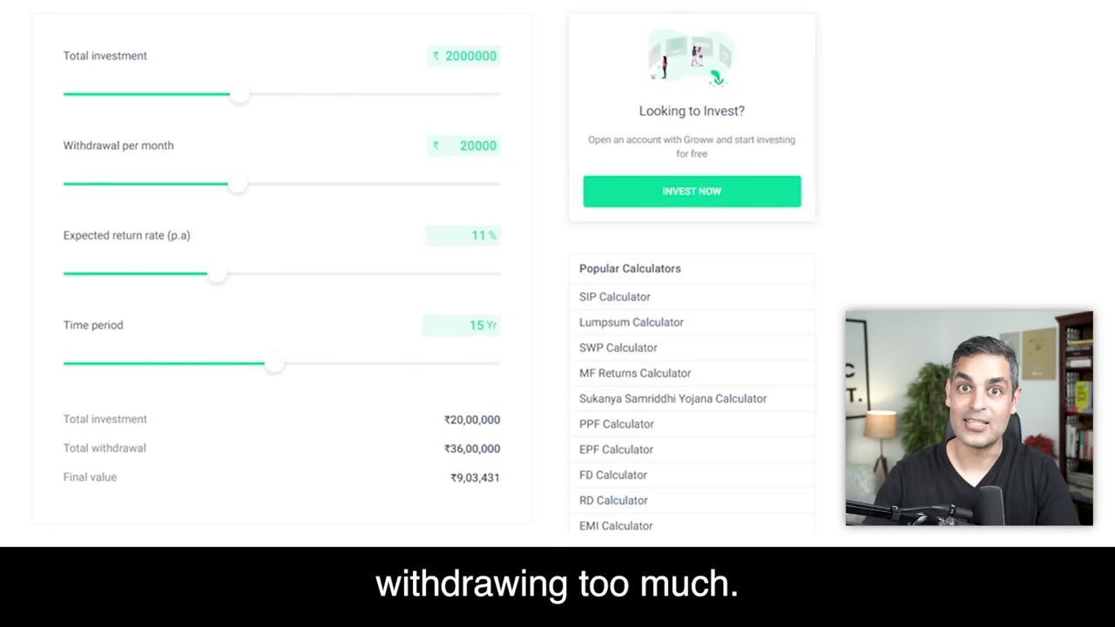